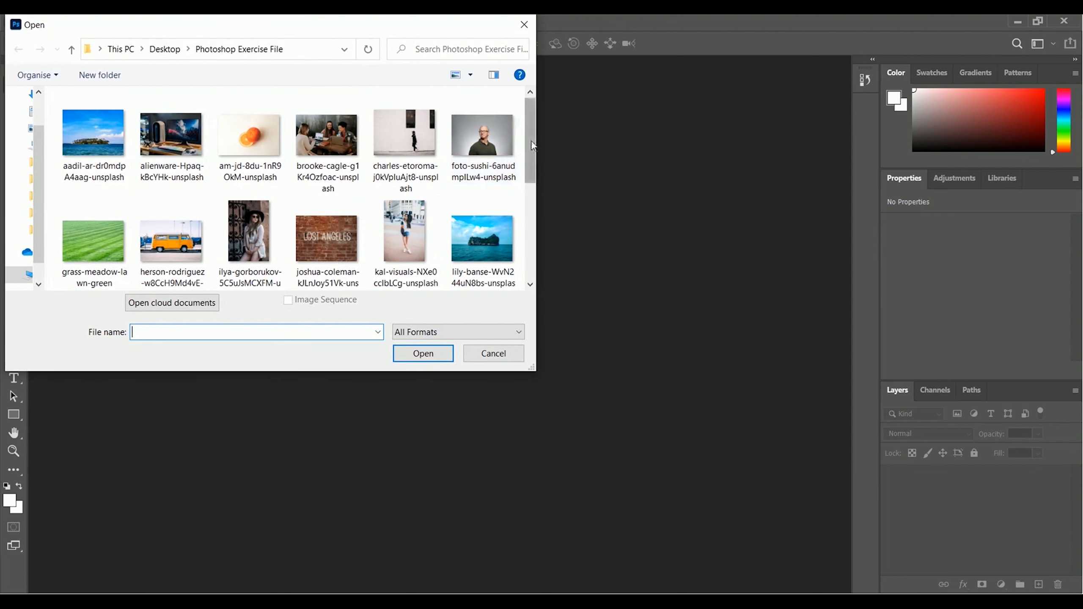
Open the image Woman_in_red_dress_with_umbrella from the Photoshop Exercise File folder
{"action": "left_click_drag", "start_coordinate": [531, 141], "coordinate": [531, 245]}
{"action": "left_click", "coordinate": [93, 209]}
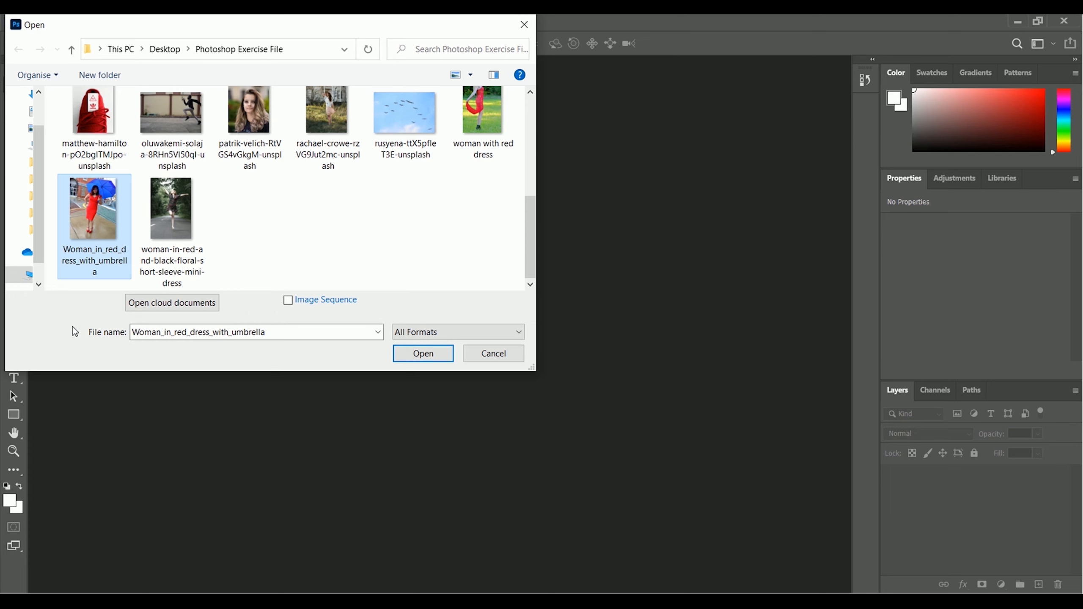
{"action": "left_click", "coordinate": [408, 355]}
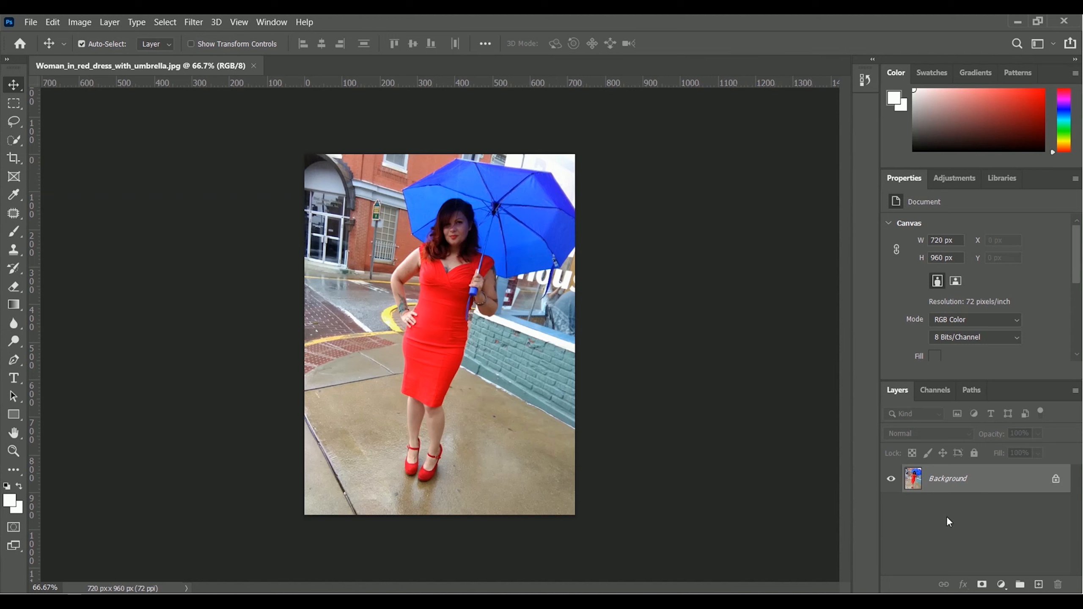
Duplicate the Background layer under the name "Background Blur"
{"action": "right_click", "coordinate": [945, 484]}
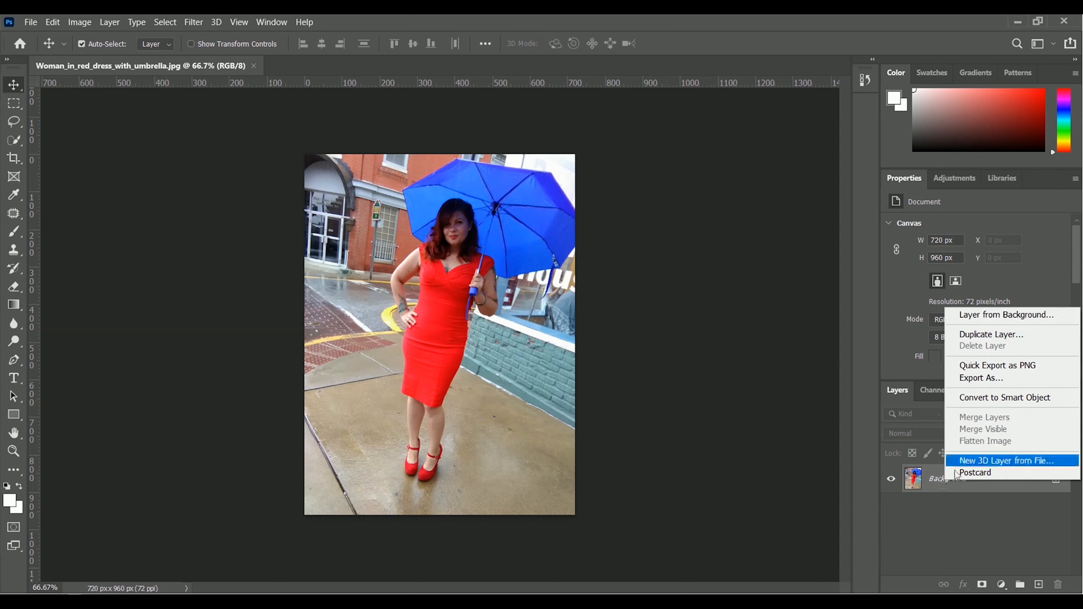
{"action": "left_click", "coordinate": [1039, 334]}
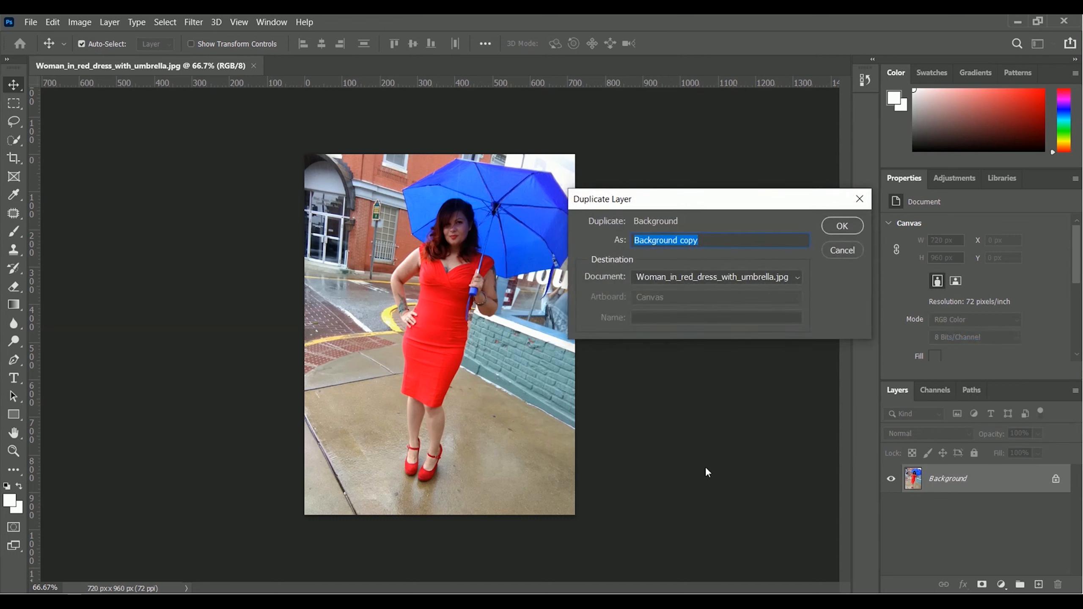
{"action": "key", "text": "Right"}
{"action": "key", "text": "BackSpace"}
{"action": "key", "text": "BackSpace"}
{"action": "key", "text": "BackSpace"}
{"action": "key", "text": "BackSpace"}
{"action": "type", "text": "Blur"}
{"action": "left_click", "coordinate": [858, 225]}
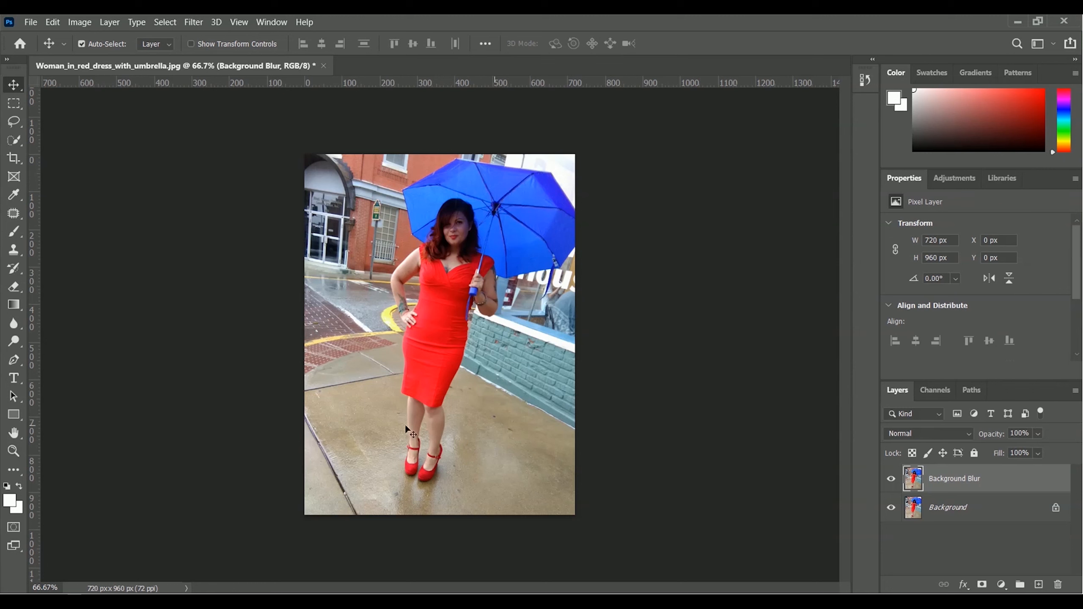
Select the woman with her umbrella using automatic subject selection, and ready the Quick Selection tool in add-to-selection mode
{"action": "left_click", "coordinate": [166, 23]}
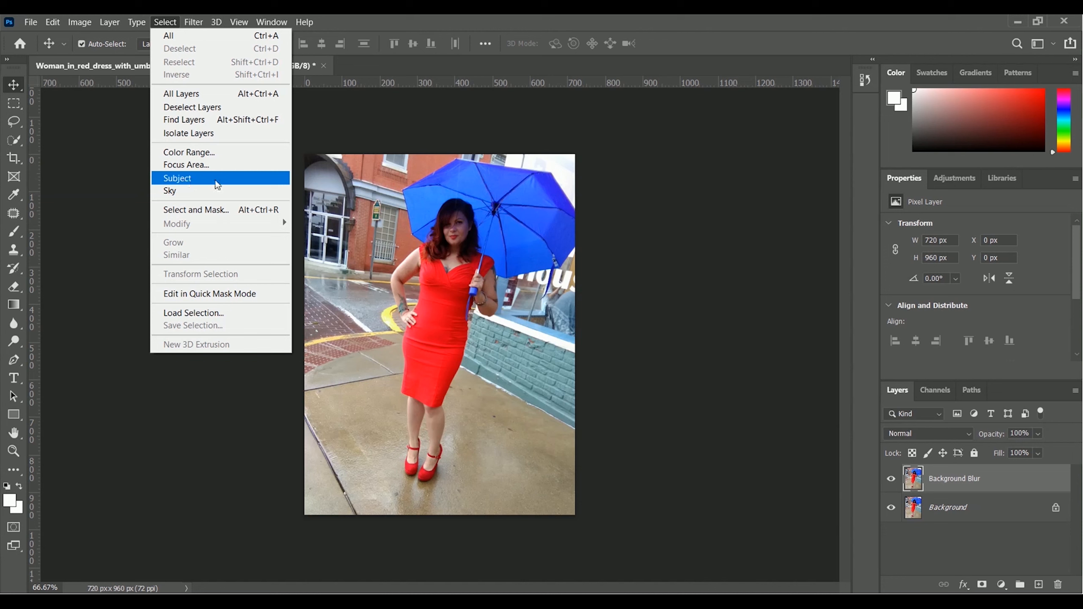
{"action": "left_click", "coordinate": [230, 180]}
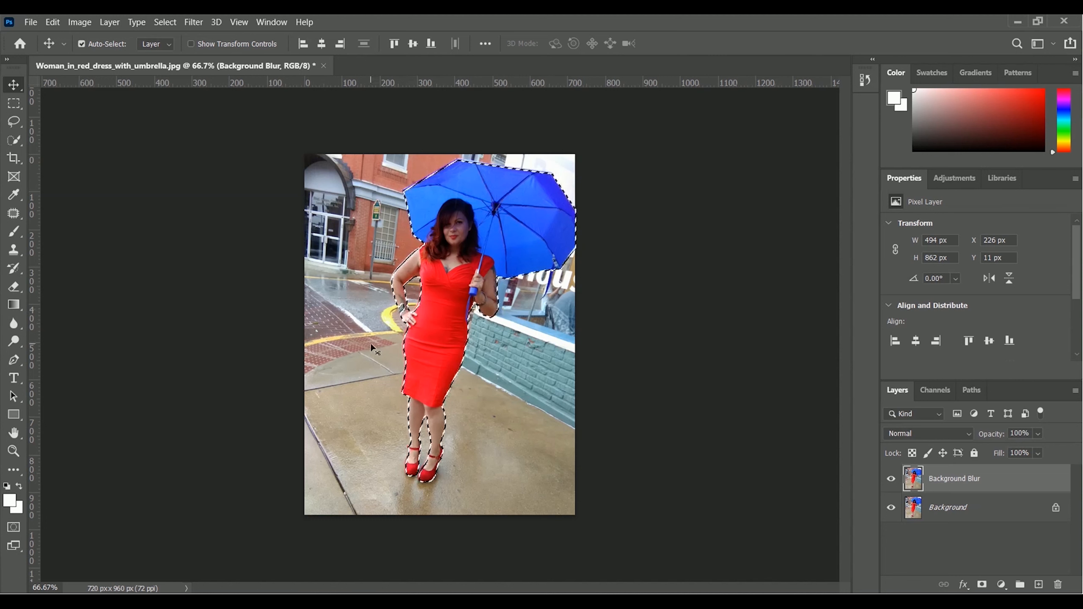
{"action": "left_click", "coordinate": [14, 141]}
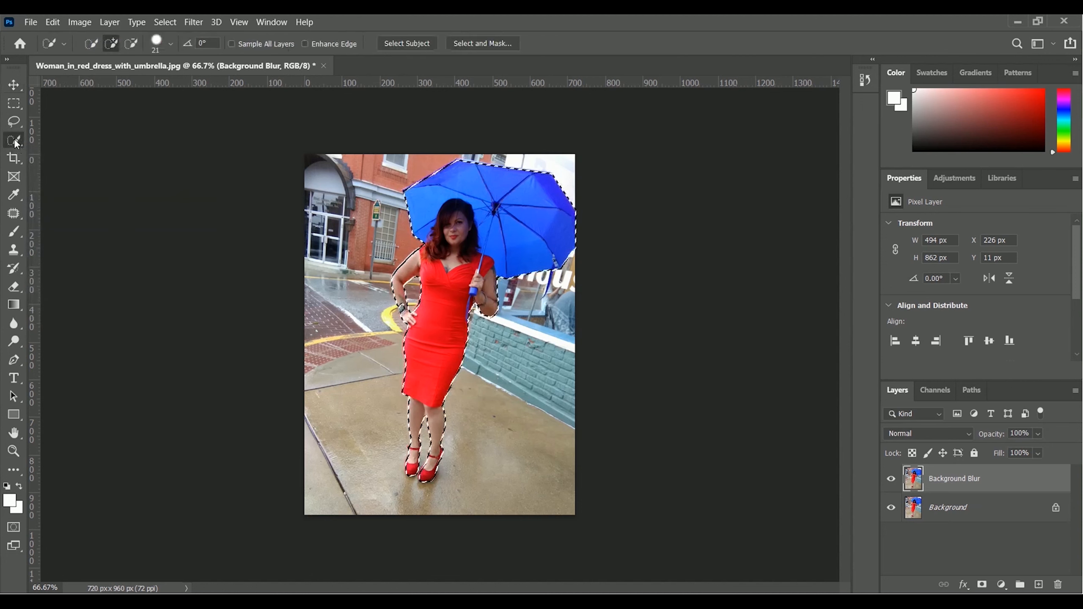
{"action": "left_click", "coordinate": [113, 44]}
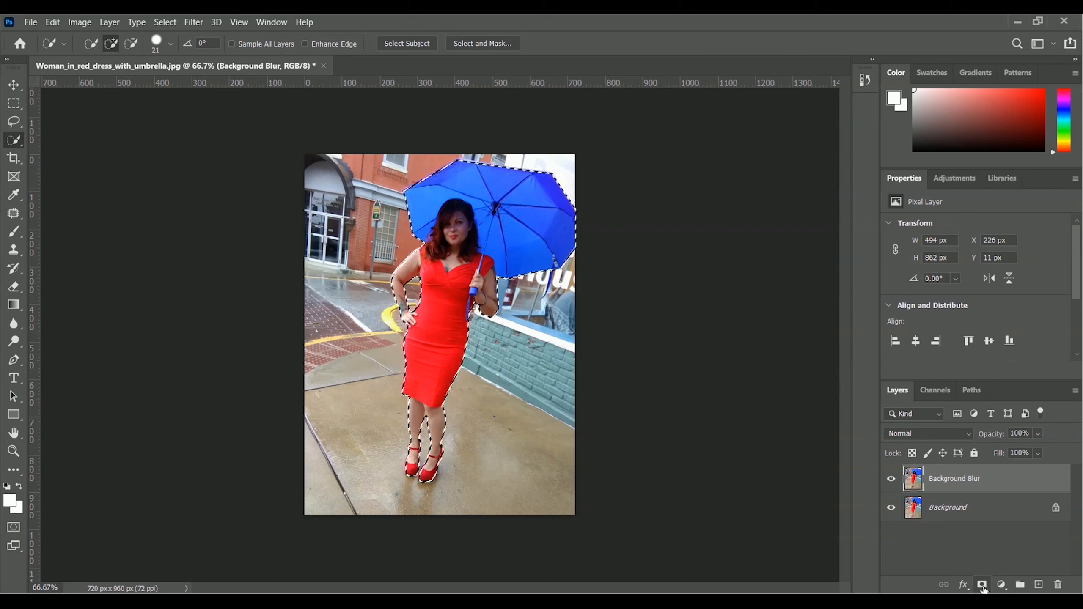
Mask the Background Blur layer to the selected subject, and check the cutout by briefly hiding the Background layer
{"action": "left_click", "coordinate": [982, 585]}
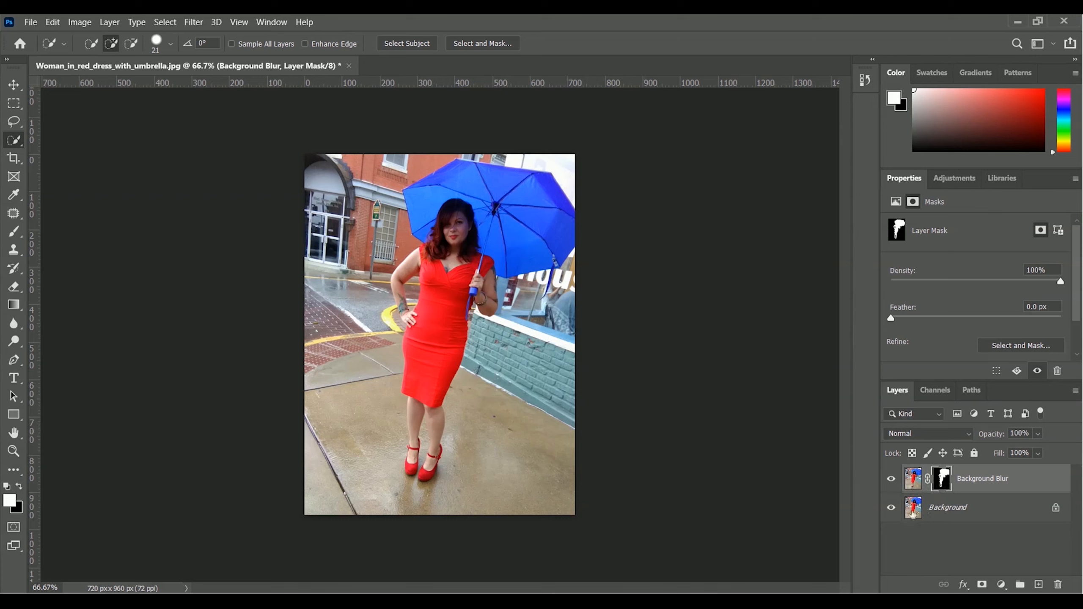
{"action": "left_click", "coordinate": [892, 508]}
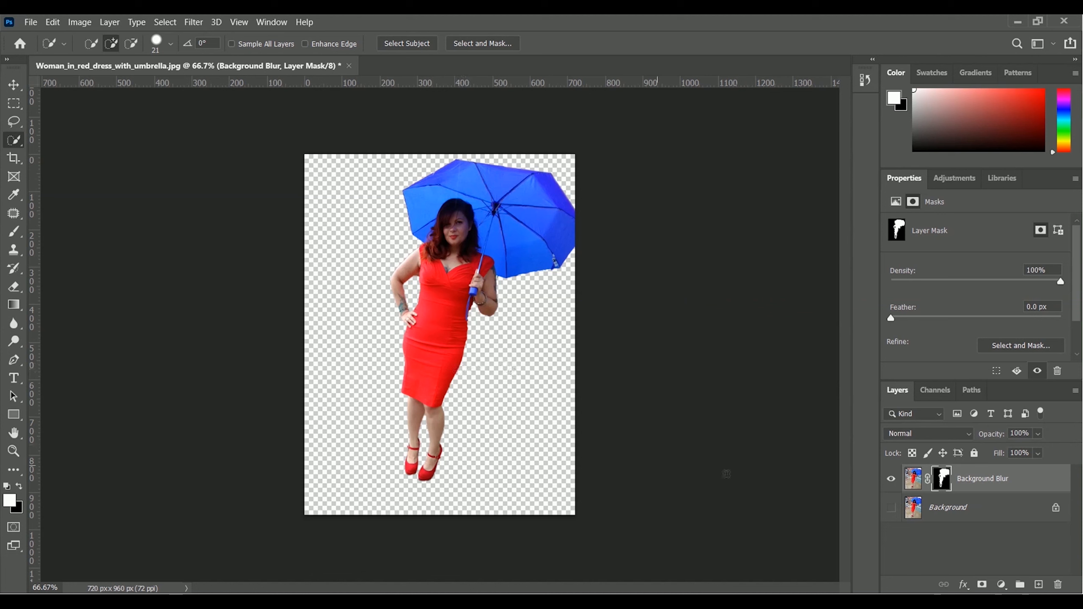
{"action": "left_click", "coordinate": [892, 511]}
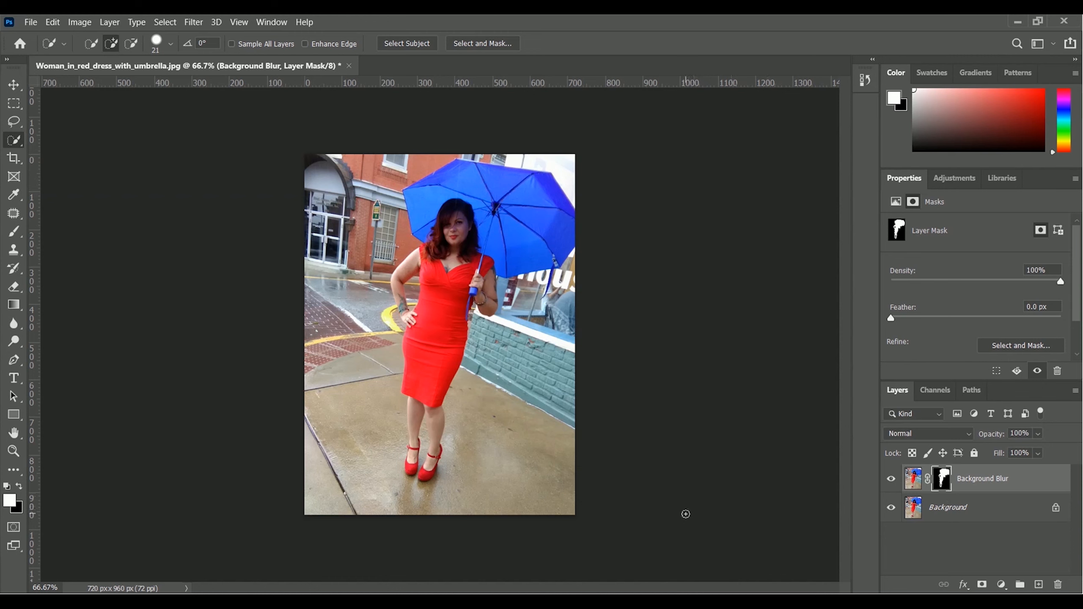
Convert the masked Background Blur layer into a smart object for re-editable smart filters
{"action": "left_click", "coordinate": [194, 24]}
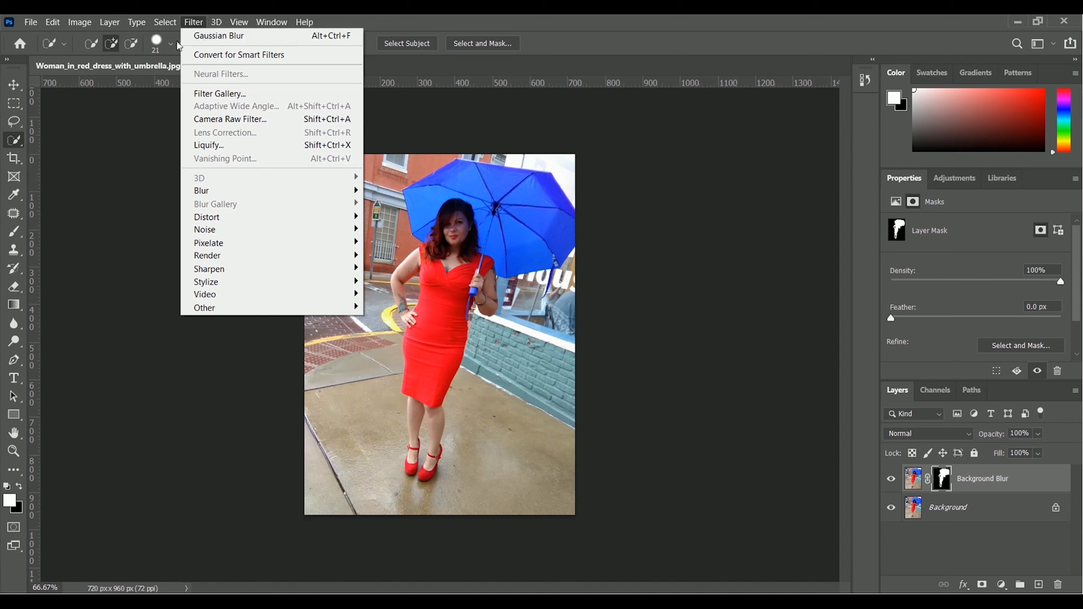
{"action": "left_click", "coordinate": [306, 58]}
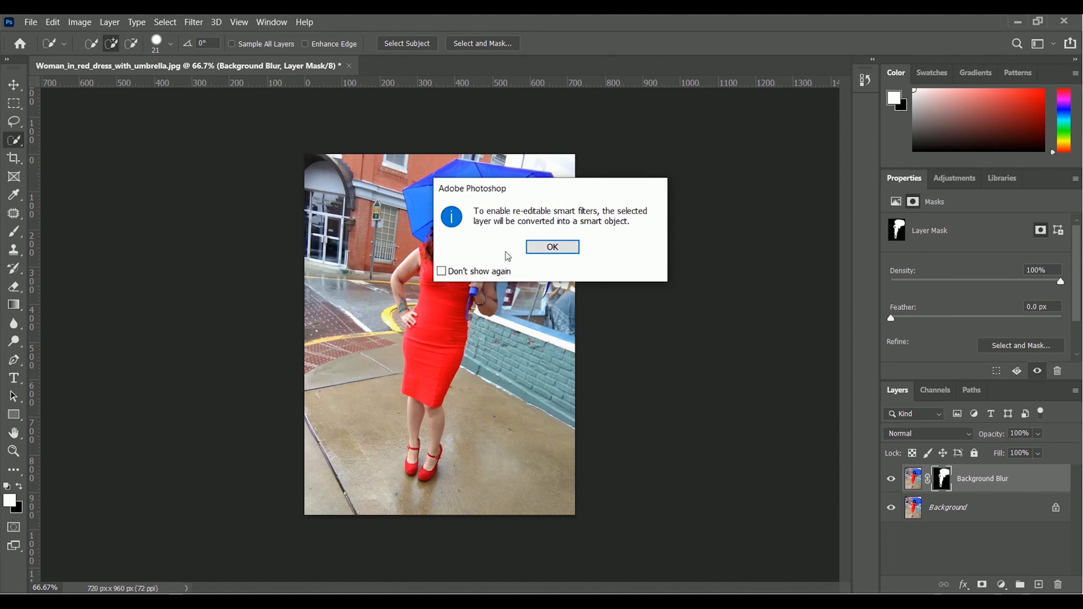
{"action": "left_click", "coordinate": [554, 248]}
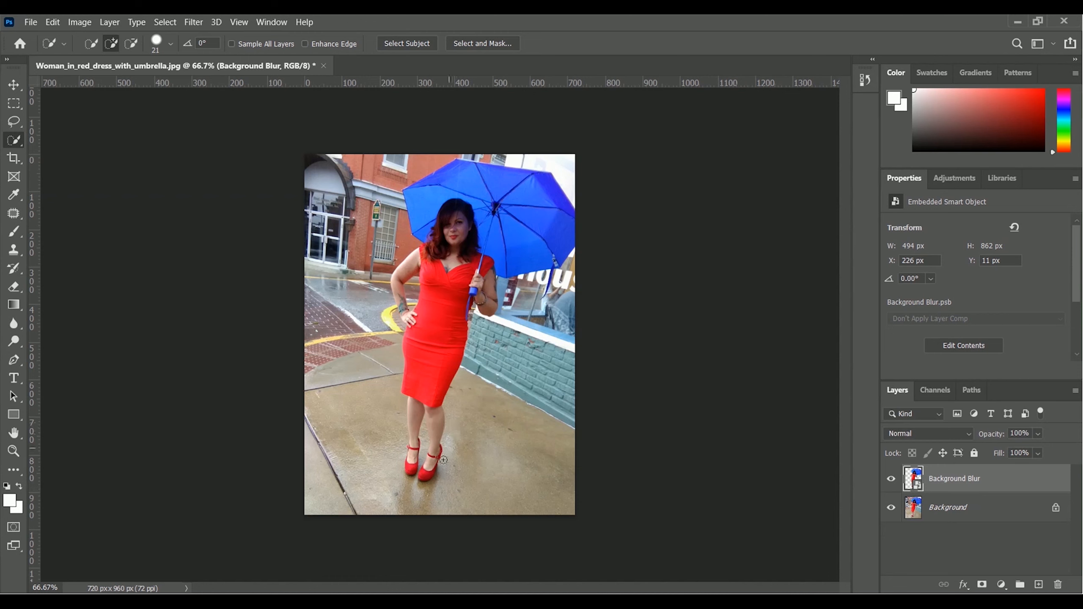
{"action": "left_click_drag", "start_coordinate": [444, 460], "coordinate": [426, 465]}
{"action": "left_click", "coordinate": [952, 513]}
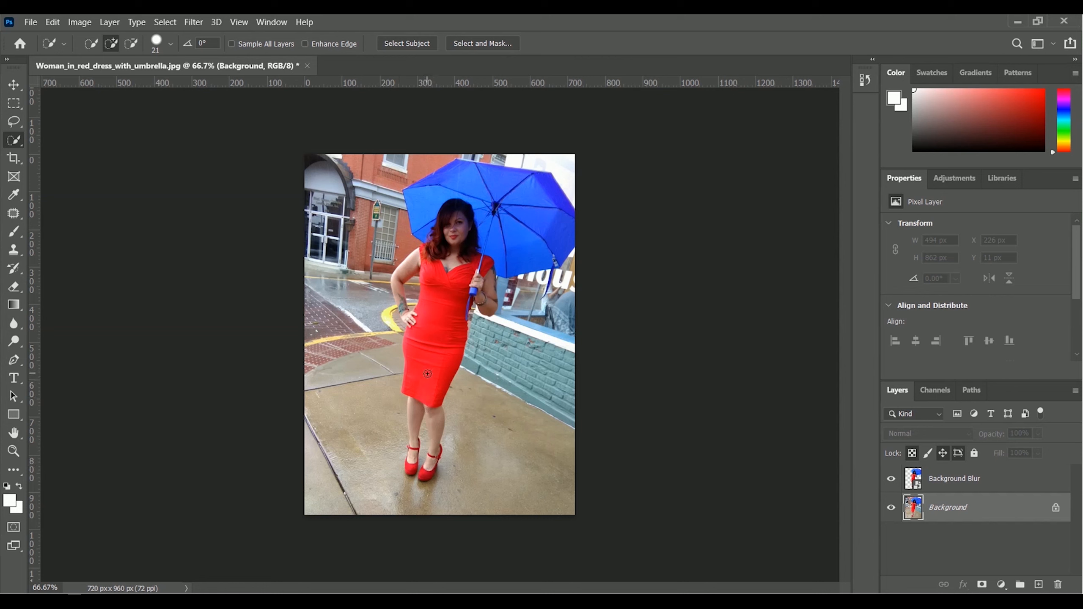
{"action": "left_click", "coordinate": [963, 483]}
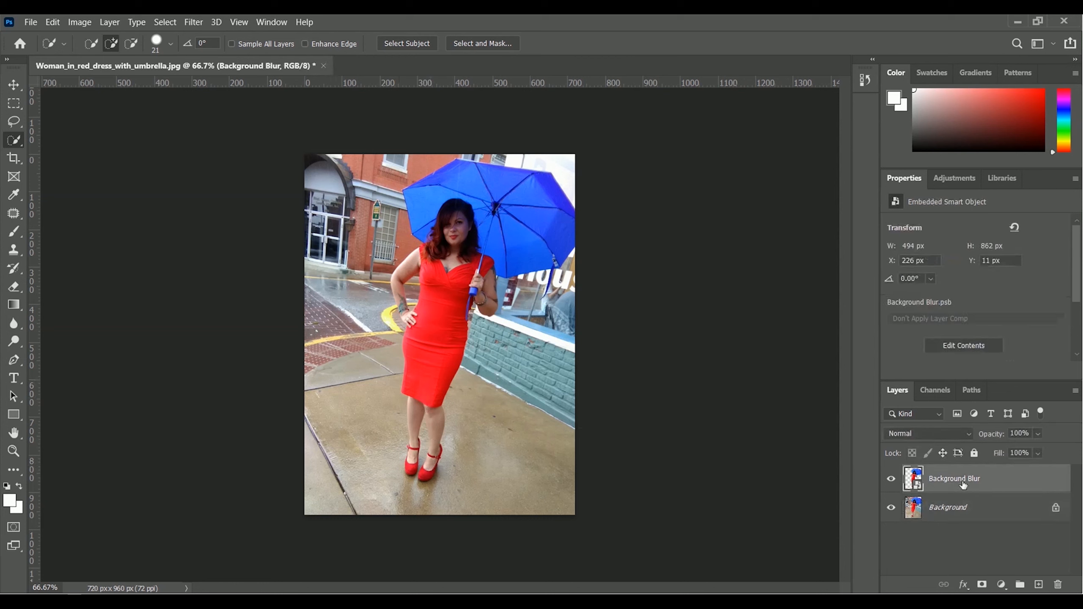
{"action": "left_click", "coordinate": [198, 24]}
{"action": "mouse_move", "coordinate": [226, 193]}
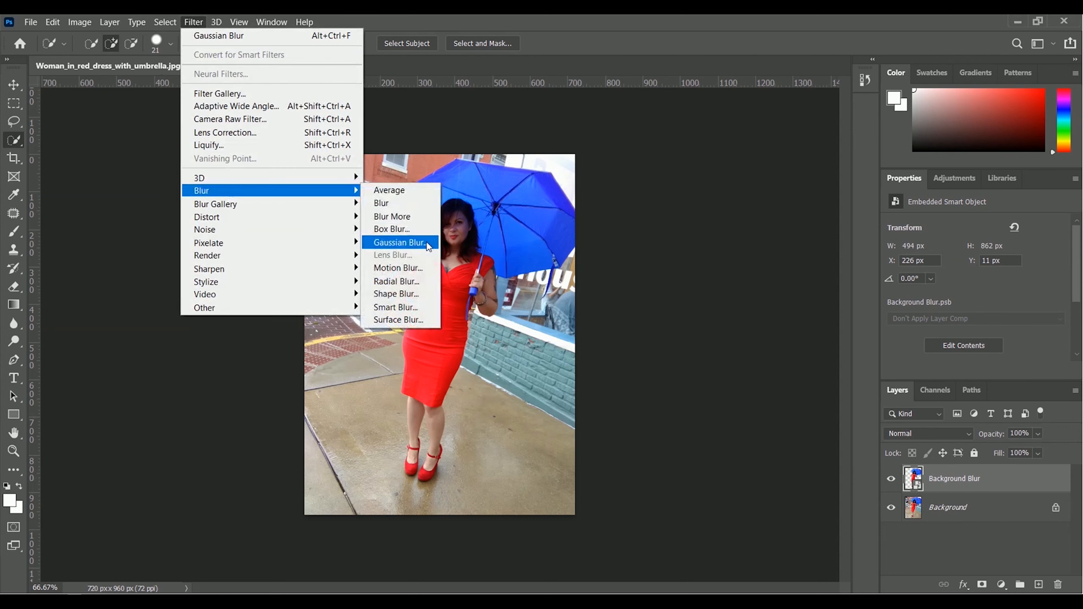
{"action": "left_click", "coordinate": [410, 242]}
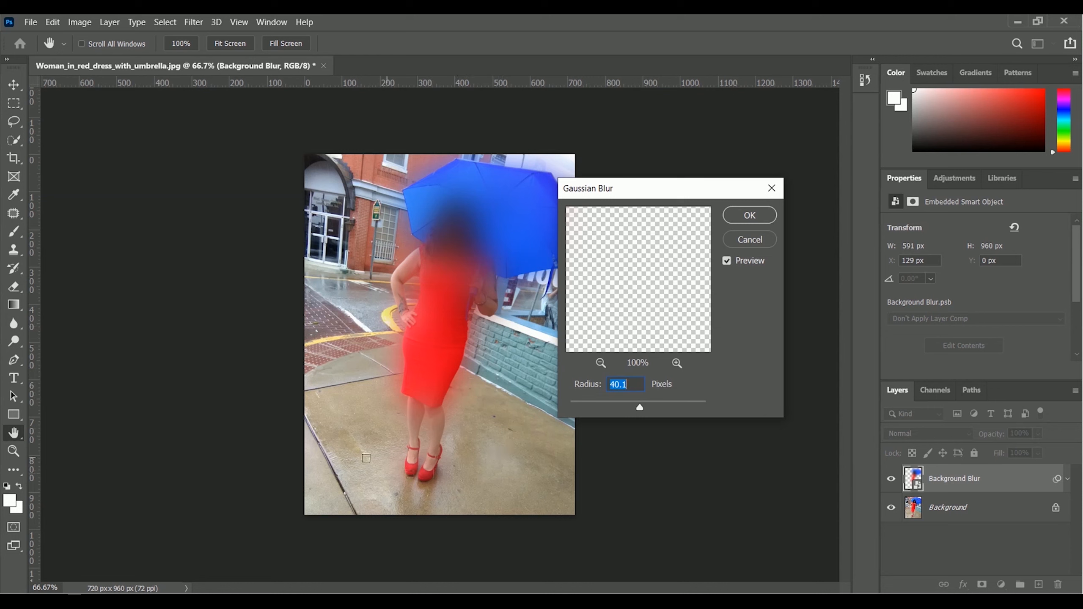
{"action": "left_click", "coordinate": [750, 240]}
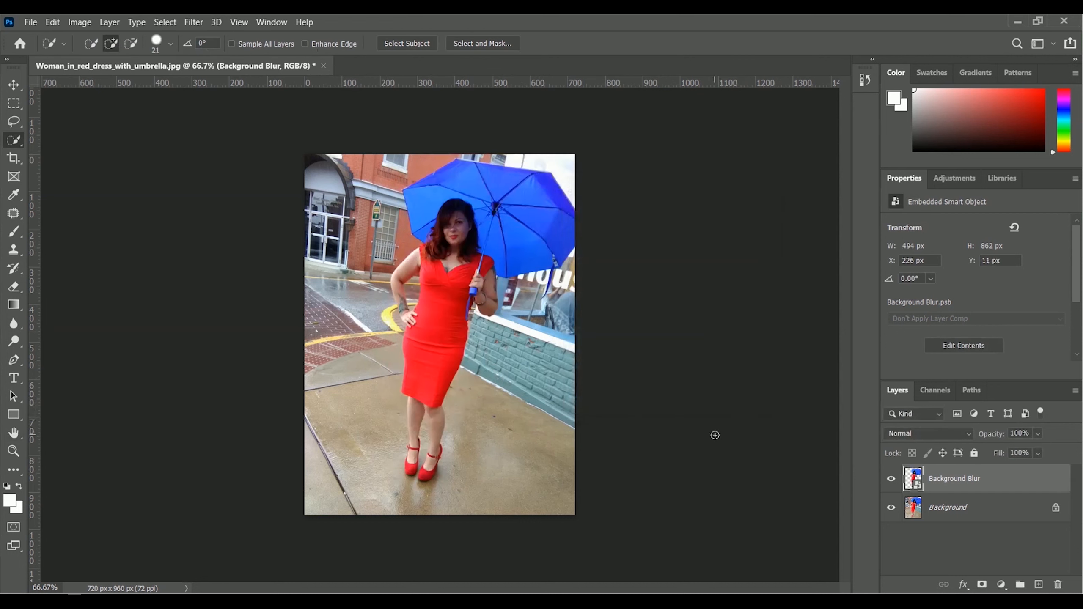
Apply a Gaussian Blur with a radius of 8.8 pixels to the Background layer, trying weaker and stronger radii before settling
{"action": "left_click", "coordinate": [950, 512]}
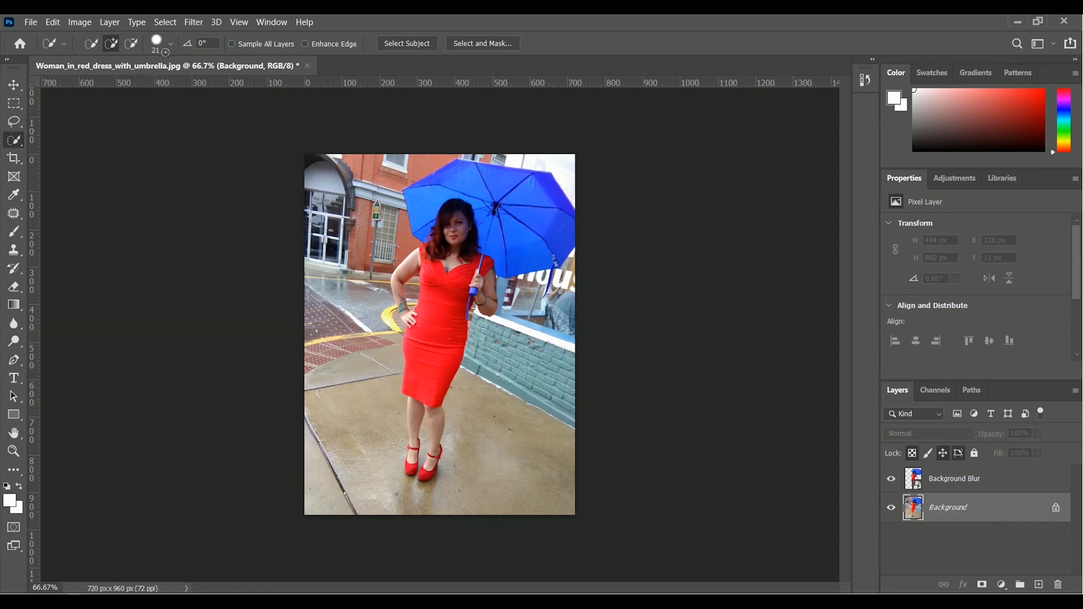
{"action": "left_click", "coordinate": [195, 22]}
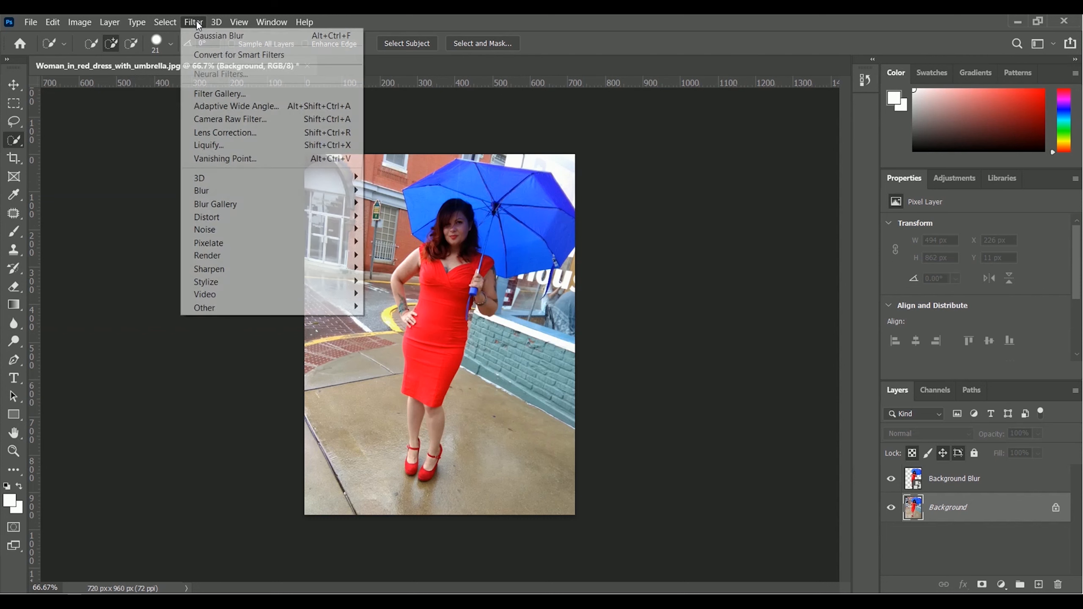
{"action": "mouse_move", "coordinate": [264, 199]}
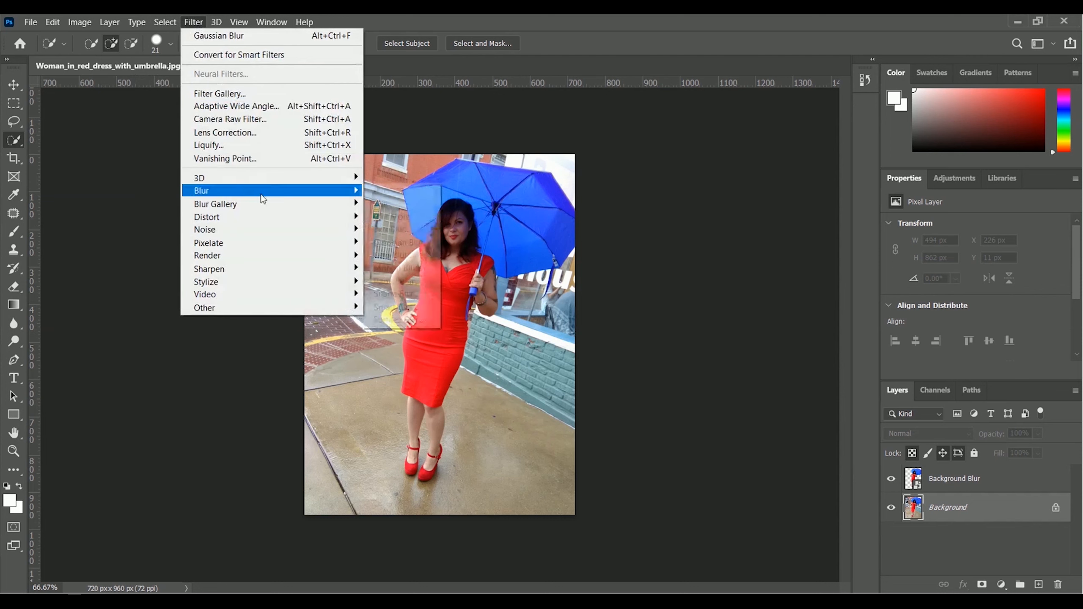
{"action": "left_click", "coordinate": [426, 249]}
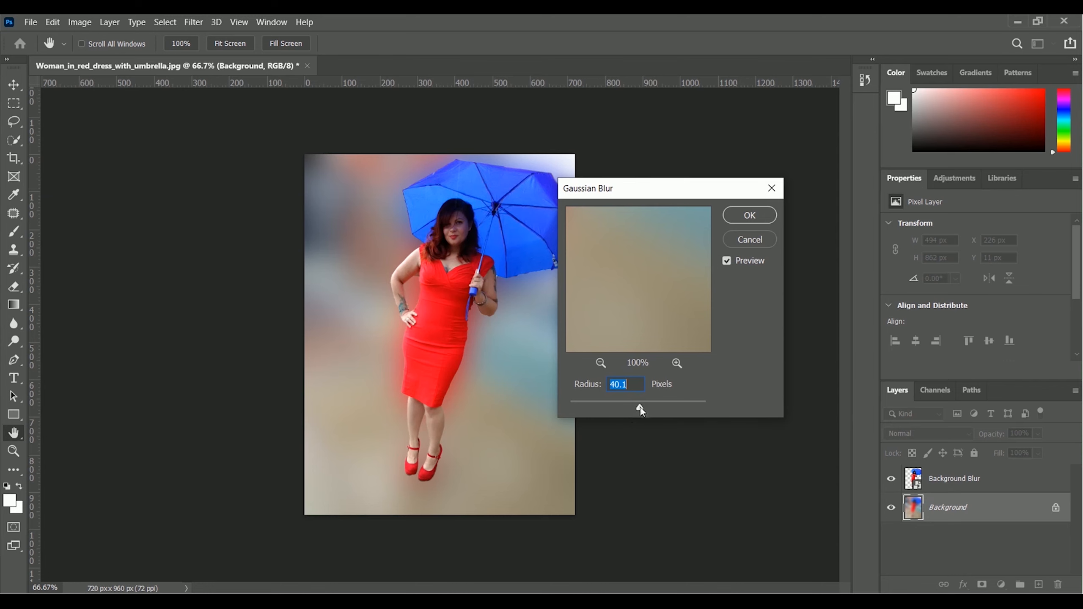
{"action": "left_click_drag", "start_coordinate": [611, 408], "coordinate": [563, 407]}
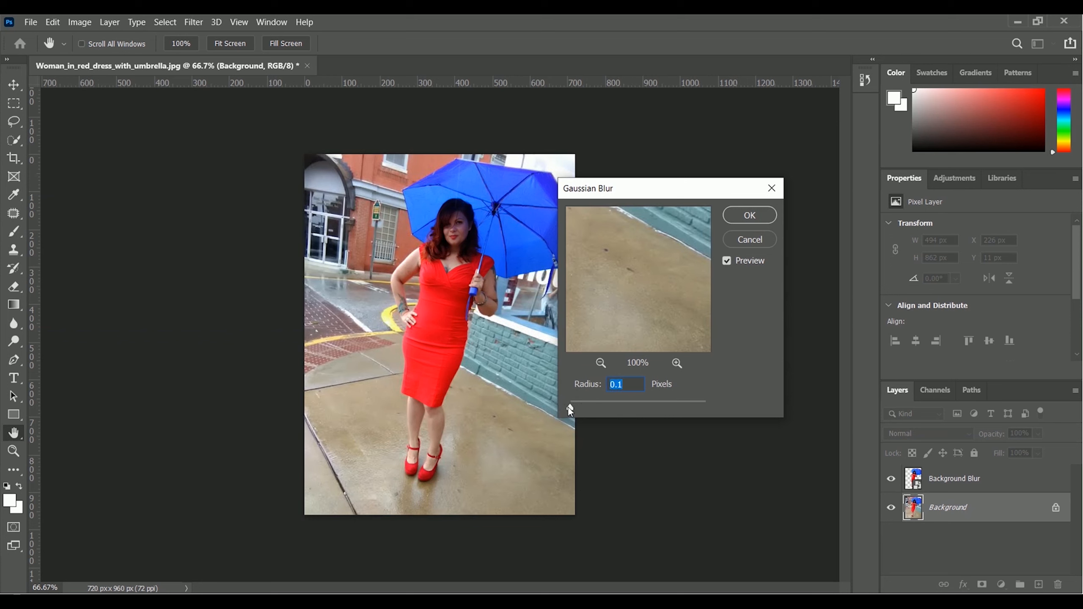
{"action": "left_click_drag", "start_coordinate": [569, 407], "coordinate": [620, 407]}
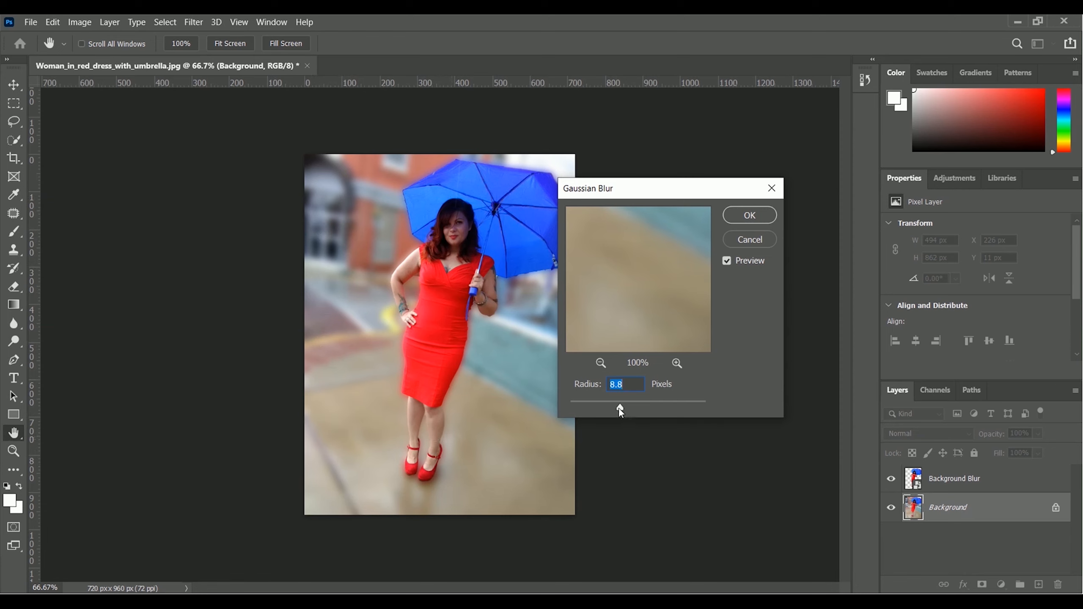
{"action": "left_click_drag", "start_coordinate": [620, 409], "coordinate": [664, 405]}
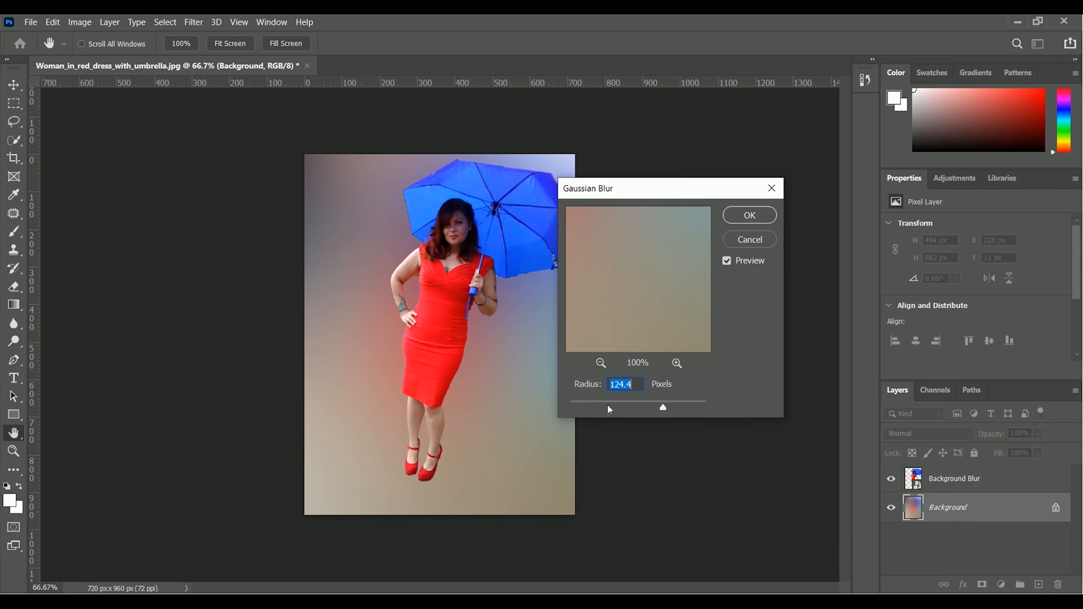
{"action": "mouse_move", "coordinate": [614, 407]}
{"action": "left_mouse_down"}
{"action": "mouse_move", "coordinate": [603, 404]}
{"action": "mouse_move", "coordinate": [616, 405]}
{"action": "left_mouse_up"}
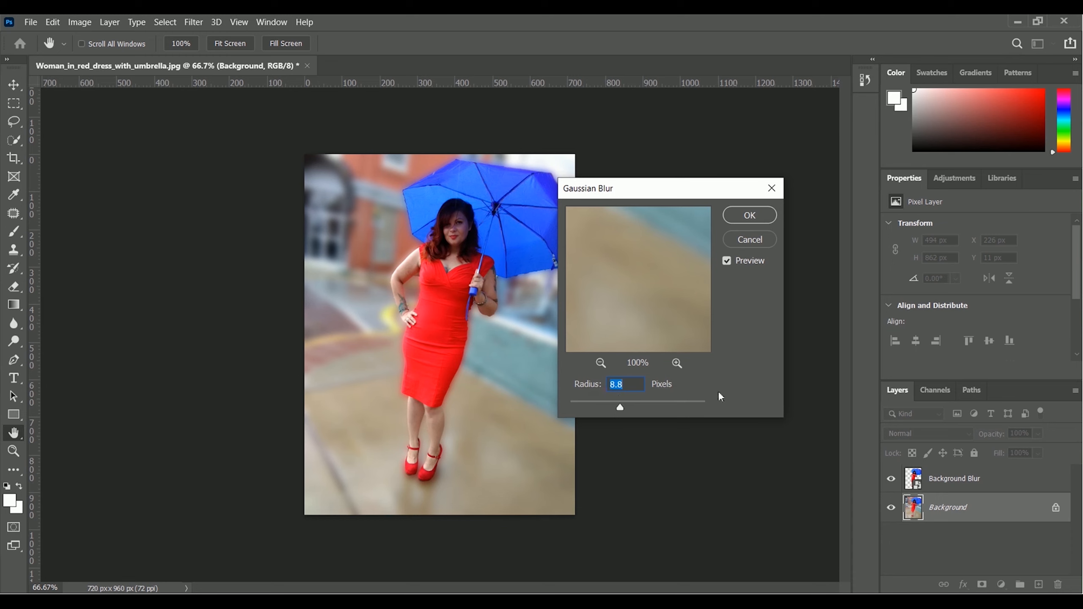
{"action": "left_click", "coordinate": [765, 217]}
{"action": "key", "text": "w"}
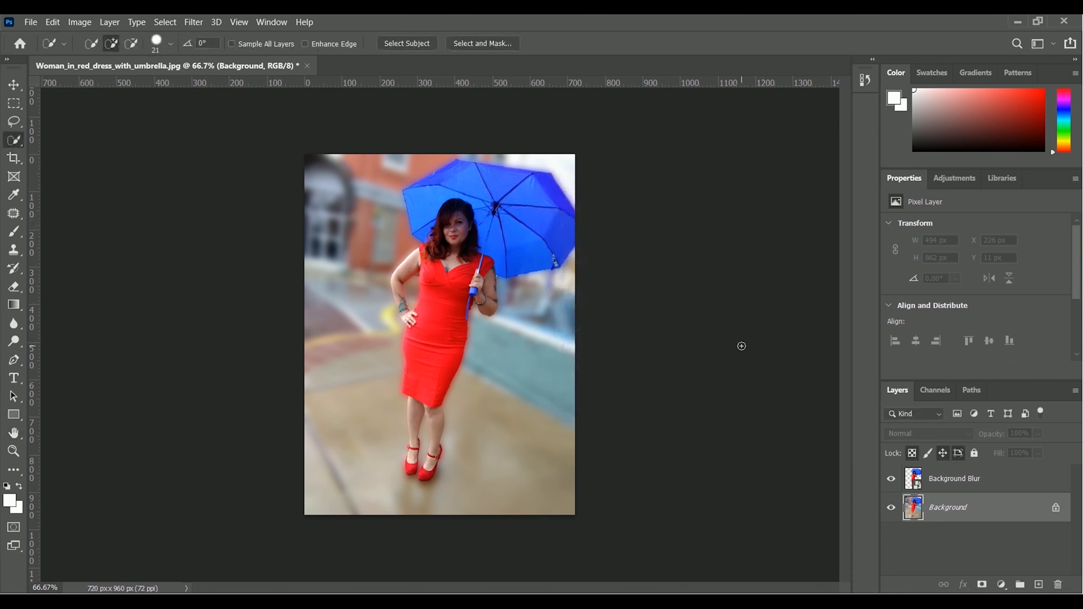